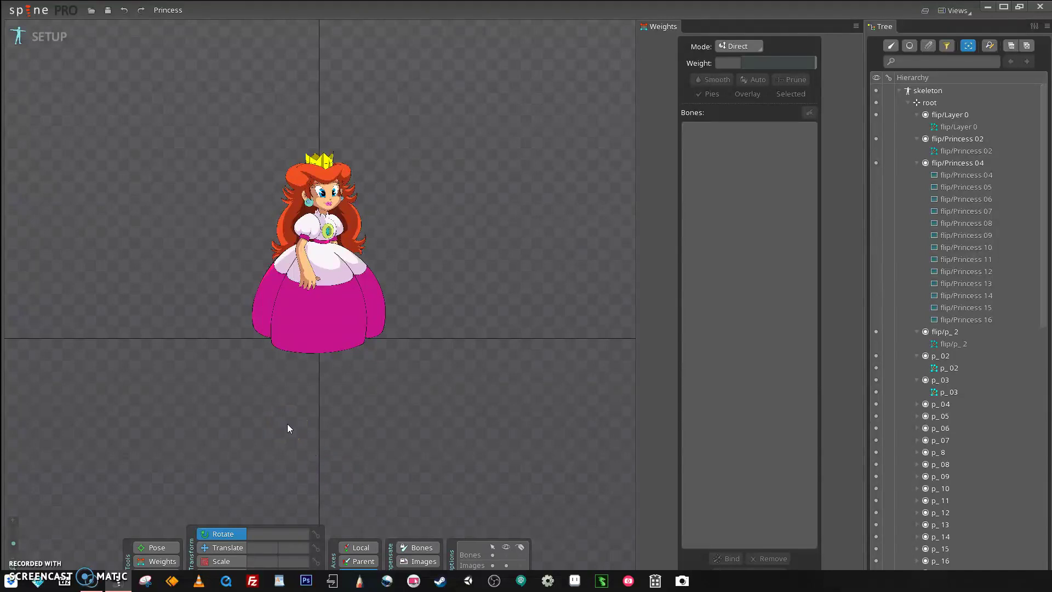
scroll(225, 320, up, 1)
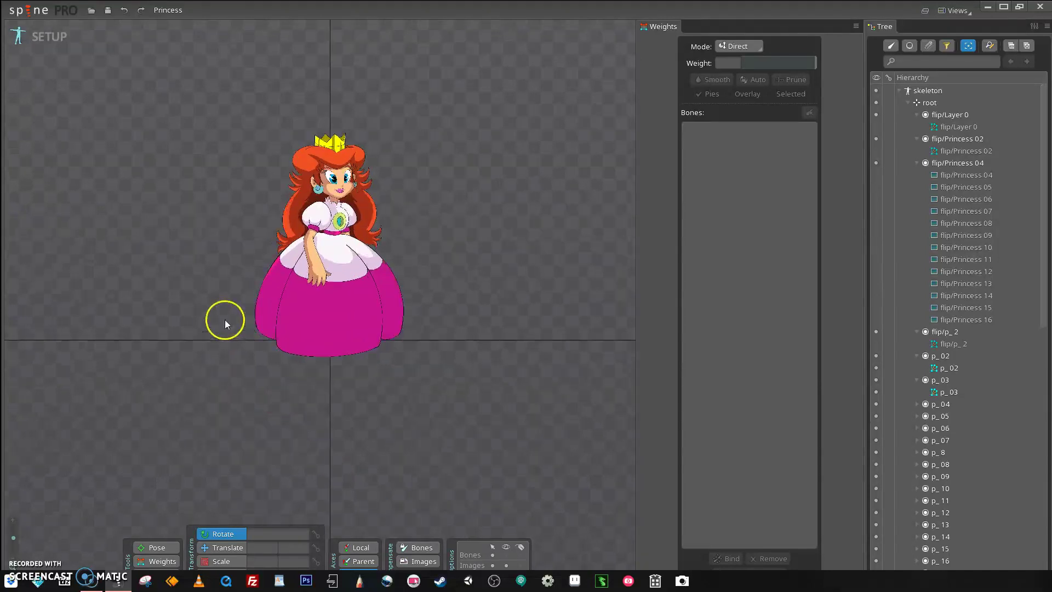
scroll(233, 301, up, 2)
Recentre the princess in the view and switch from Setup to Animate mode.
drag(233, 301, 151, 372)
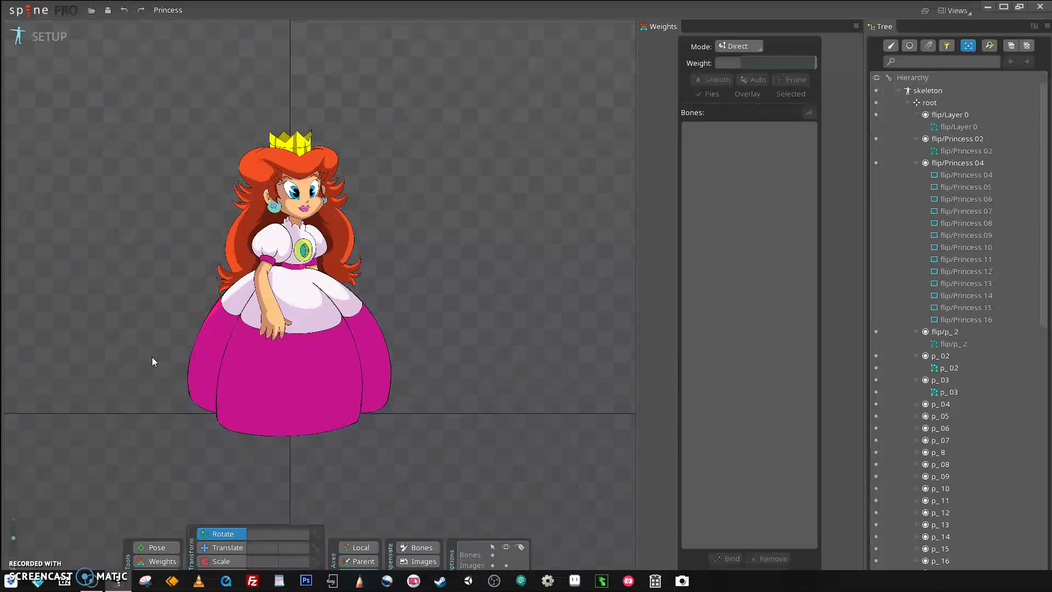
click(168, 311)
scroll(168, 306, up, 1)
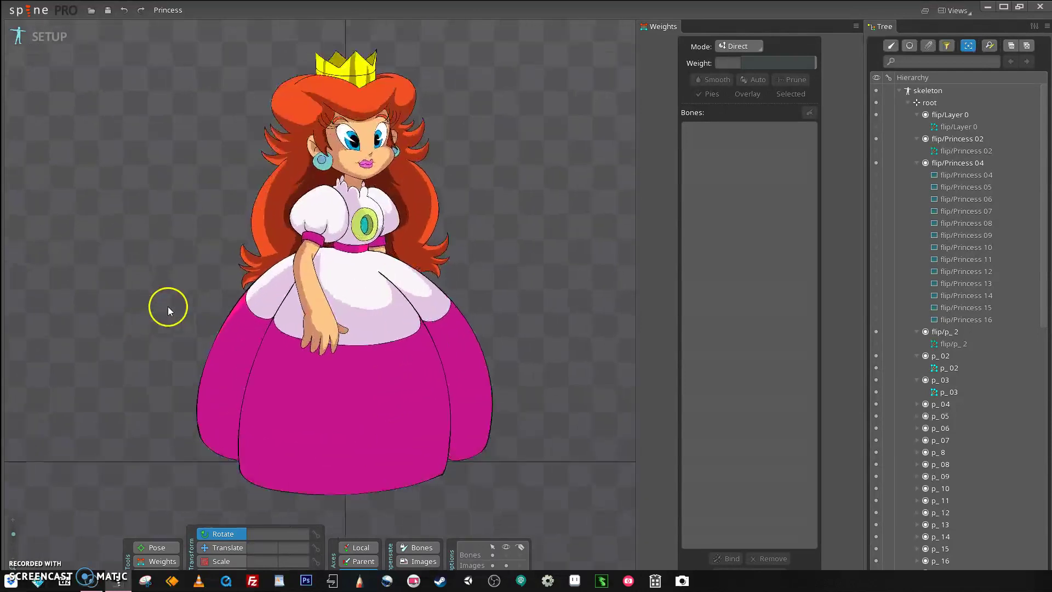
scroll(168, 307, up, 1)
scroll(173, 305, up, 1)
scroll(155, 315, up, 1)
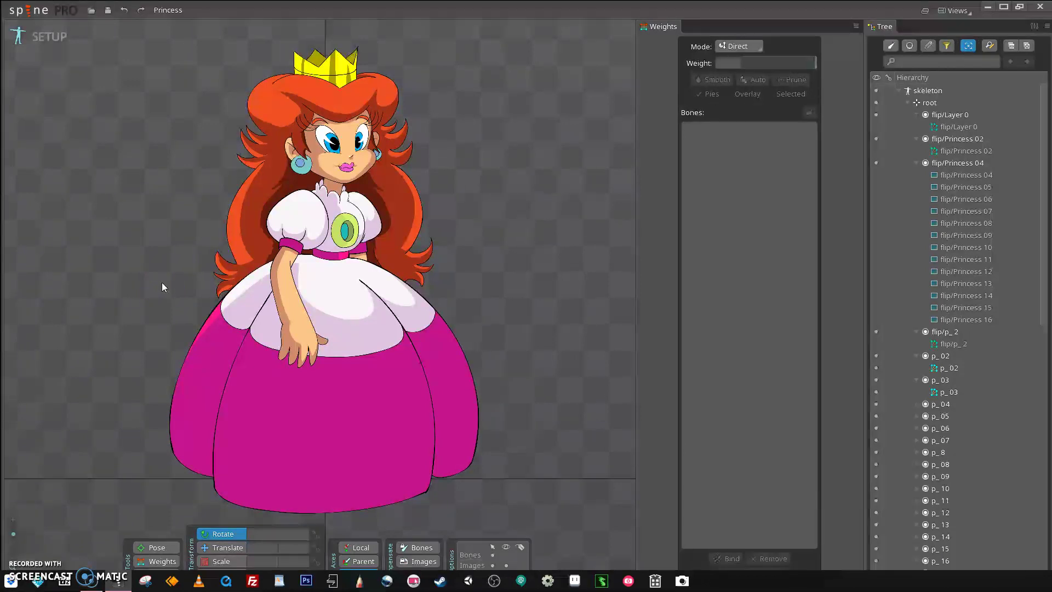
scroll(166, 267, down, 1)
scroll(167, 282, down, 1)
scroll(177, 297, down, 1)
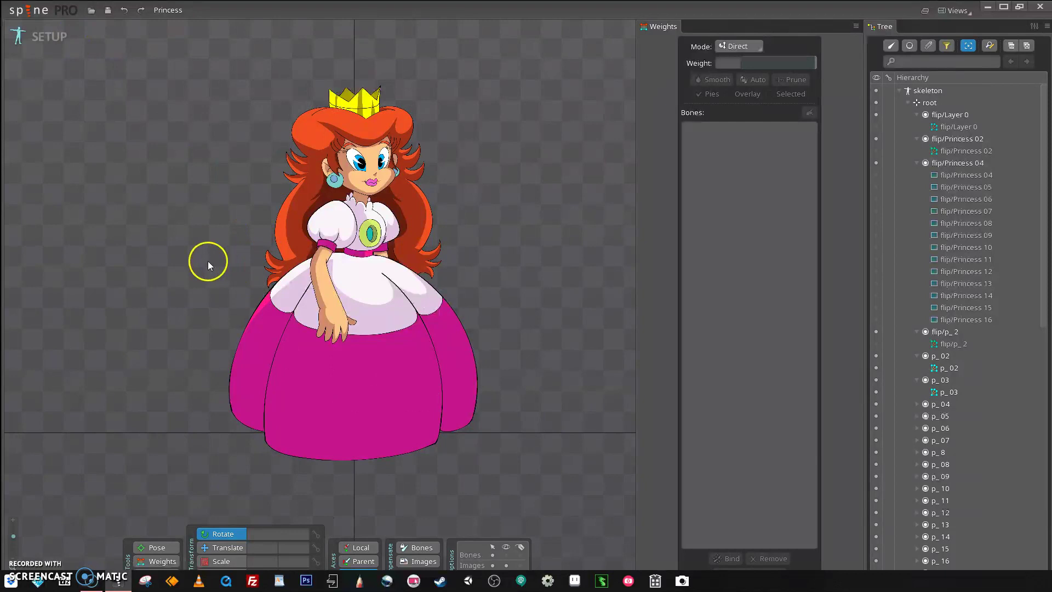
click(52, 39)
scroll(987, 392, down, 3)
scroll(954, 409, down, 2)
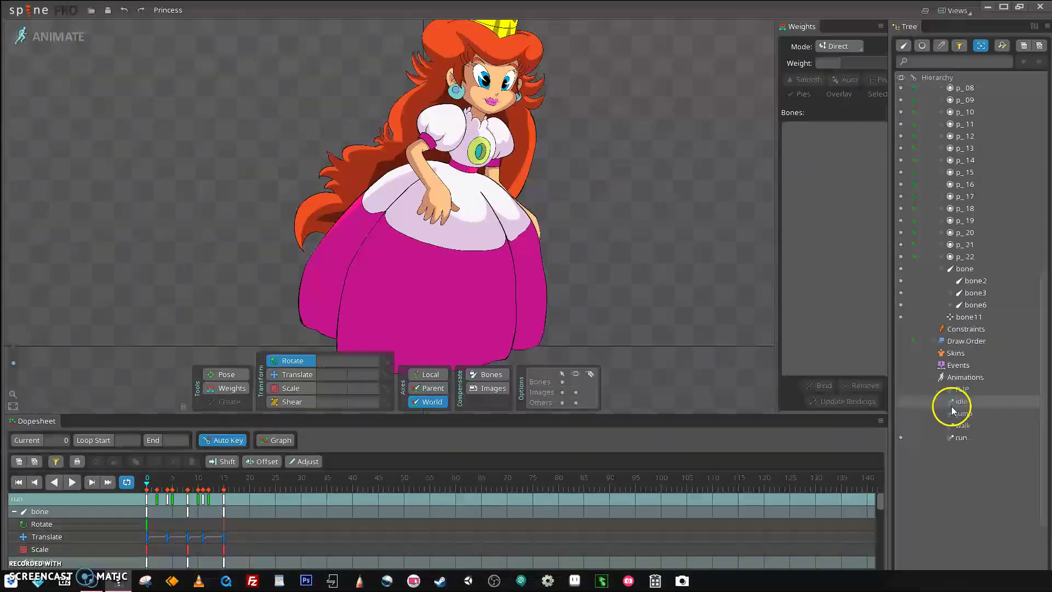
Play the idle animation, preview the walk animation, then return to idle.
click(900, 402)
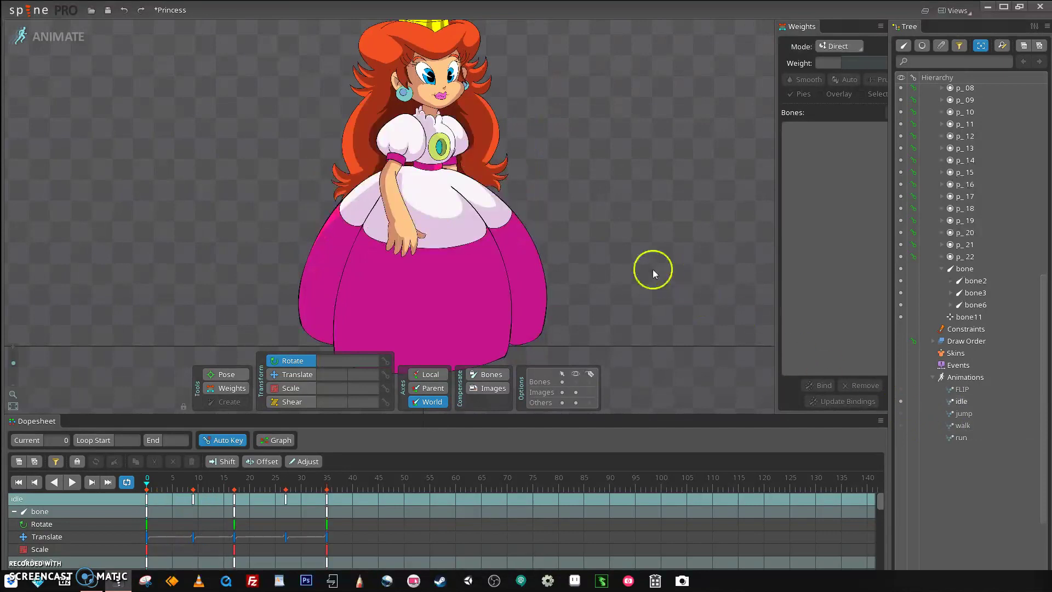
drag(653, 268, 587, 294)
drag(614, 413, 632, 495)
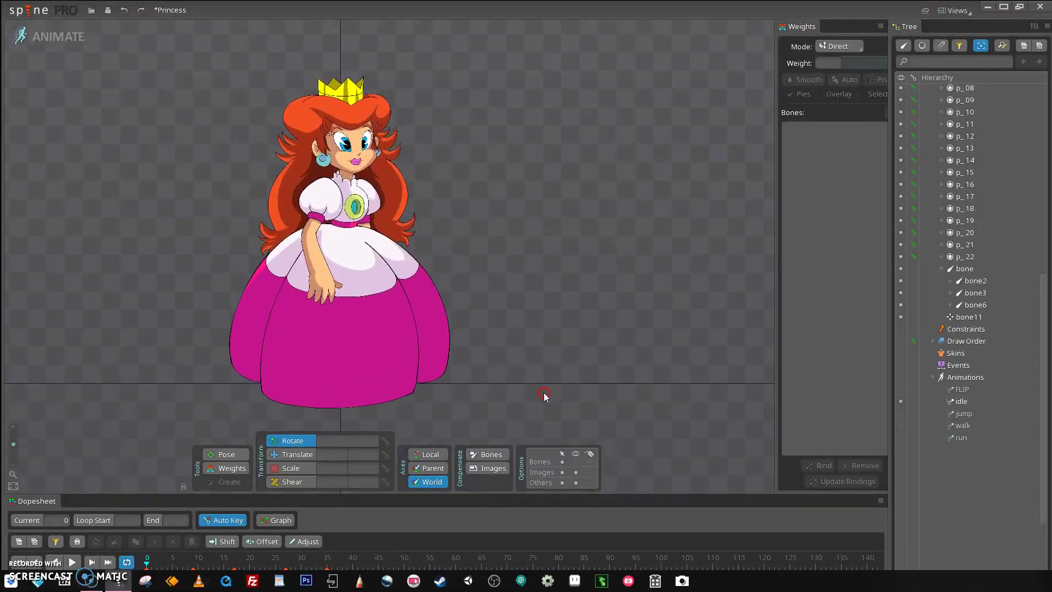
click(72, 562)
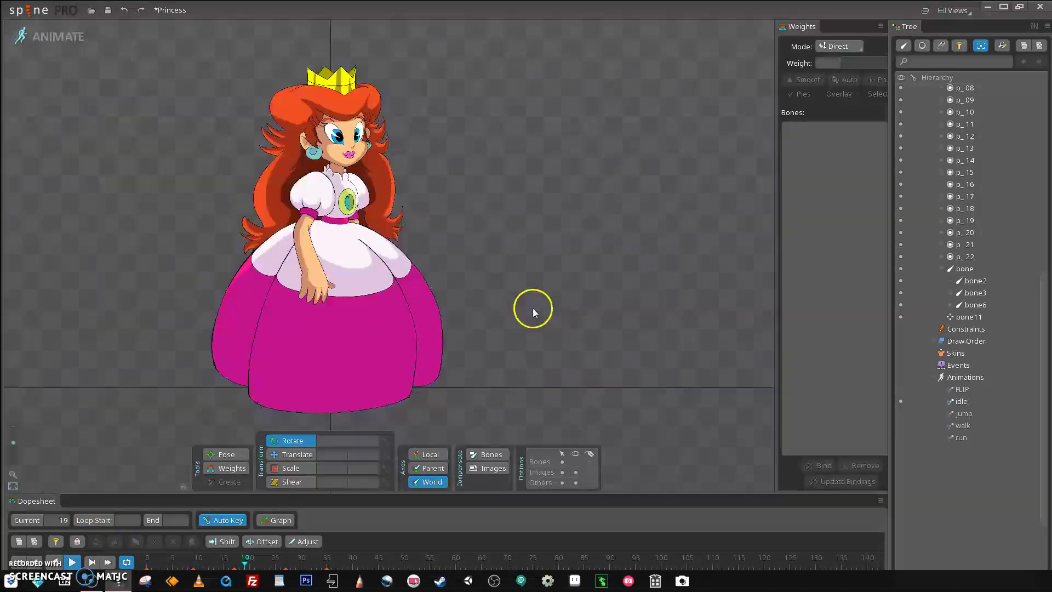
scroll(533, 308, up, 1)
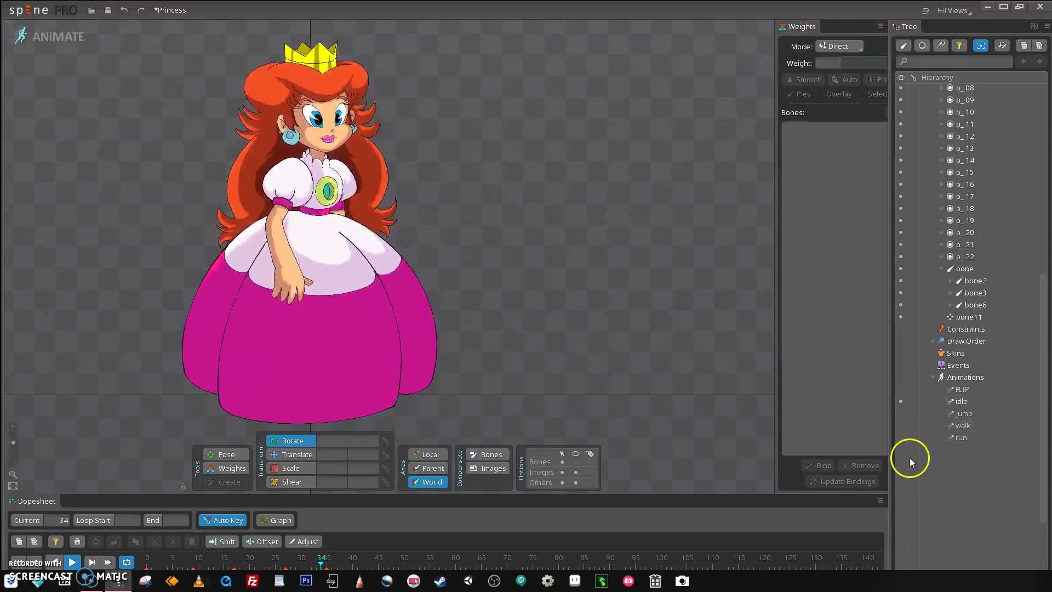
click(898, 425)
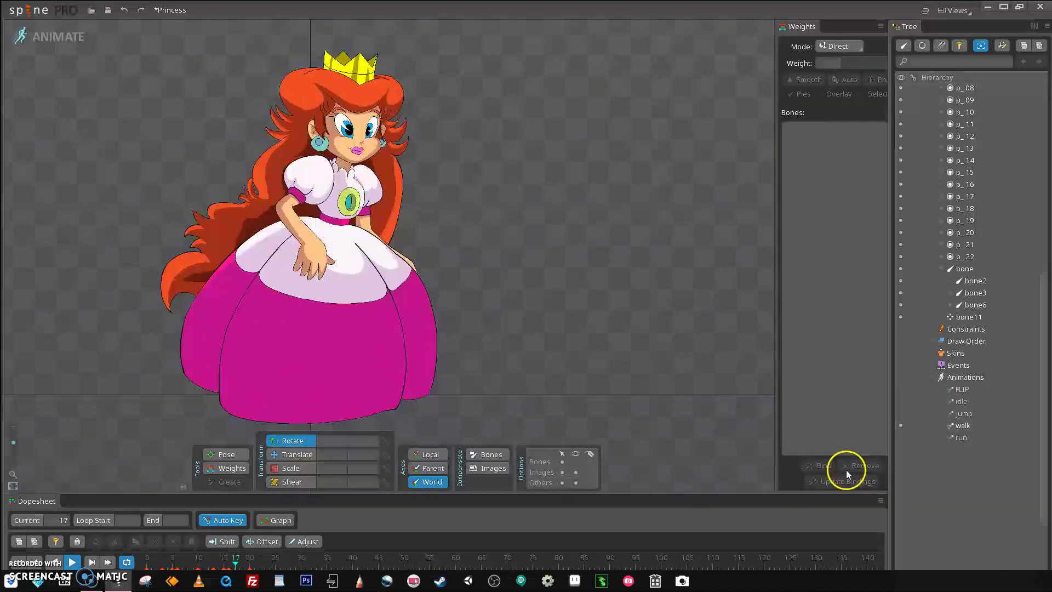
click(897, 401)
scroll(550, 345, down, 2)
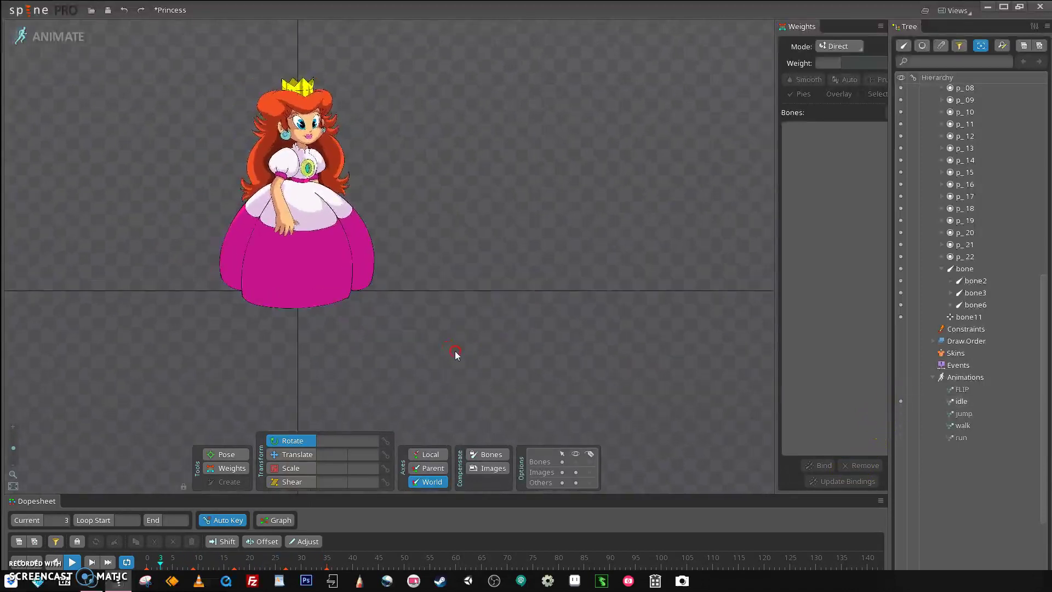
click(902, 388)
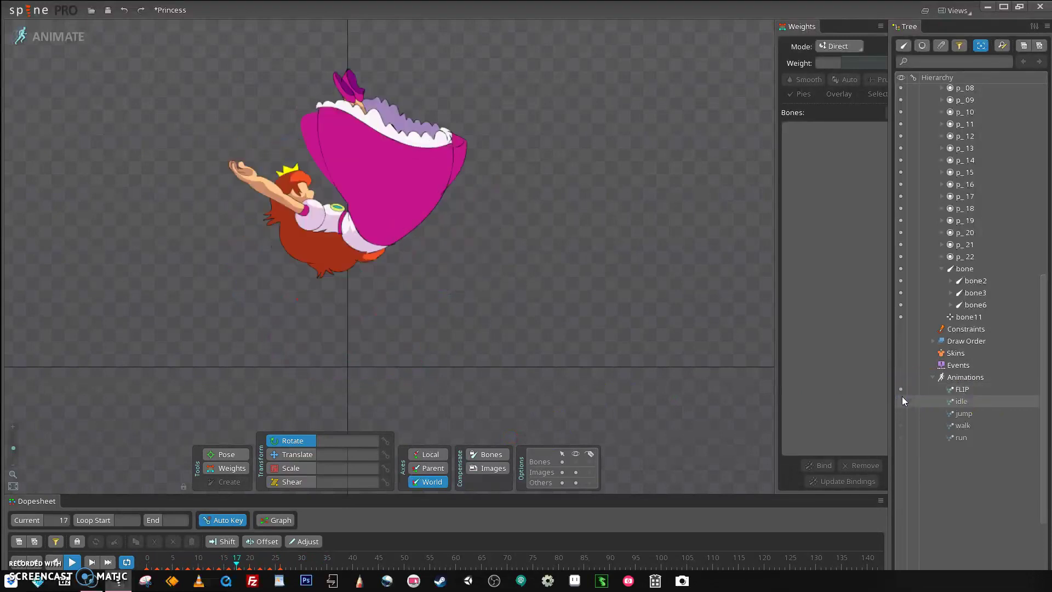
click(901, 400)
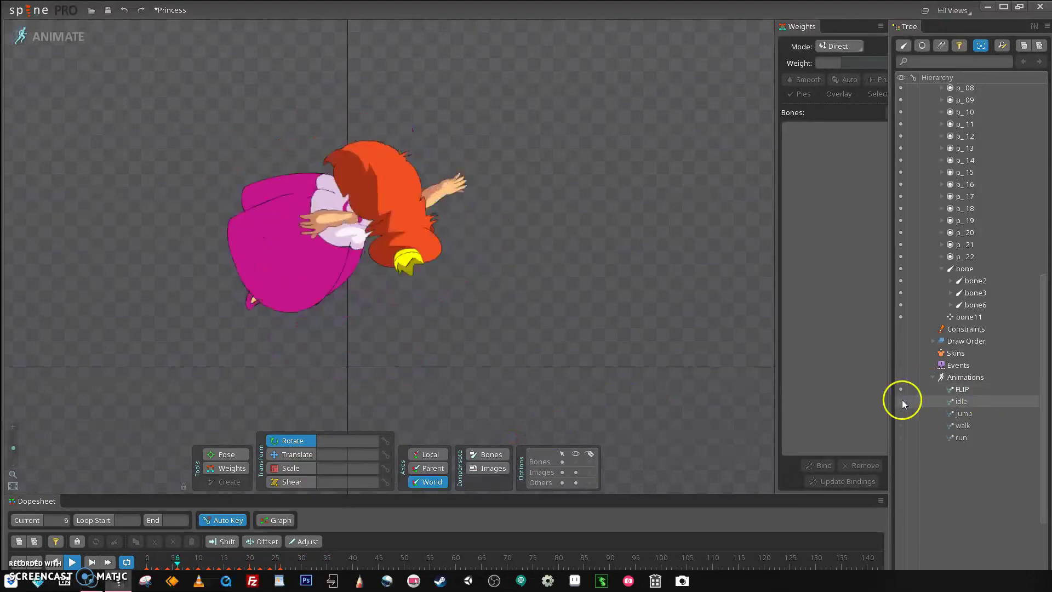
click(901, 437)
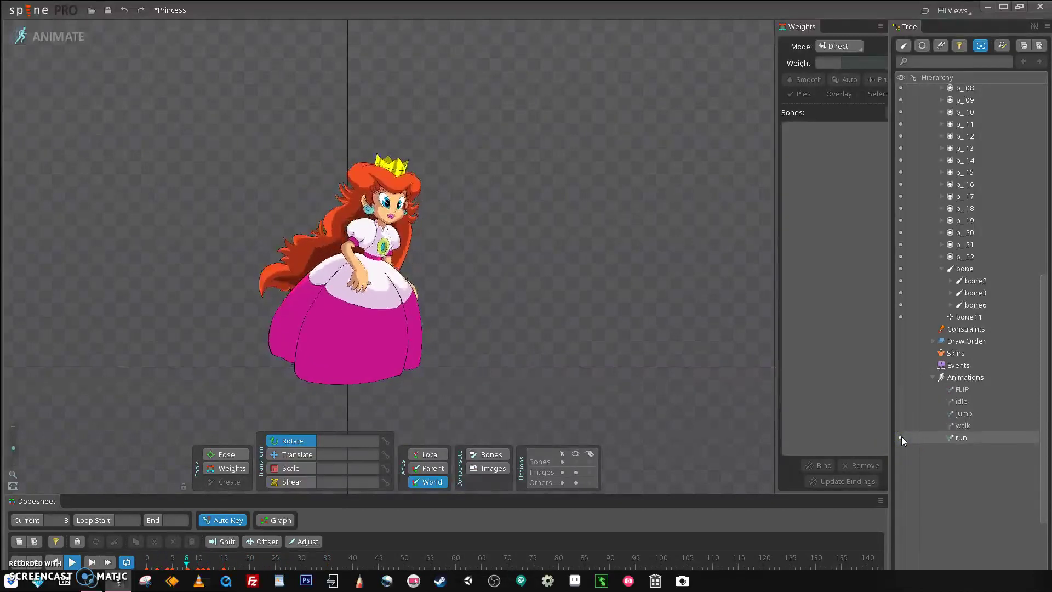
click(901, 401)
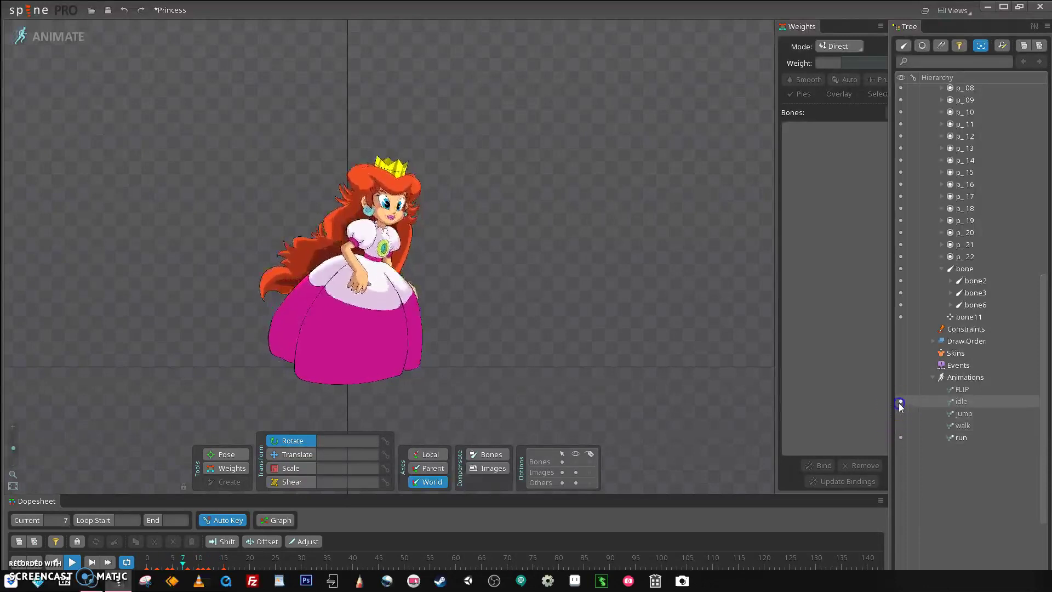
scroll(430, 380, up, 2)
scroll(442, 347, up, 3)
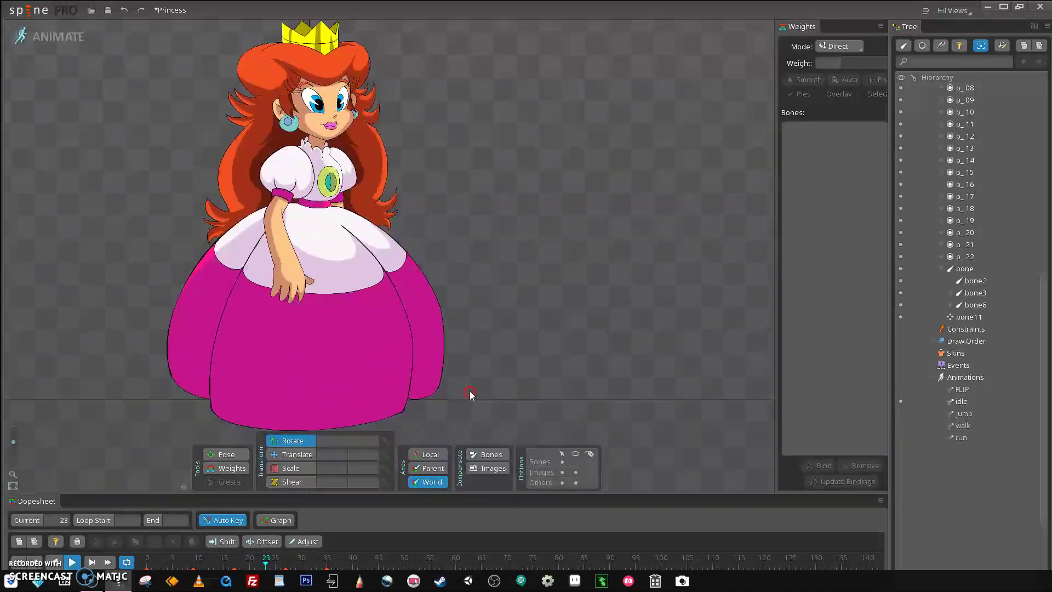
scroll(470, 388, down, 1)
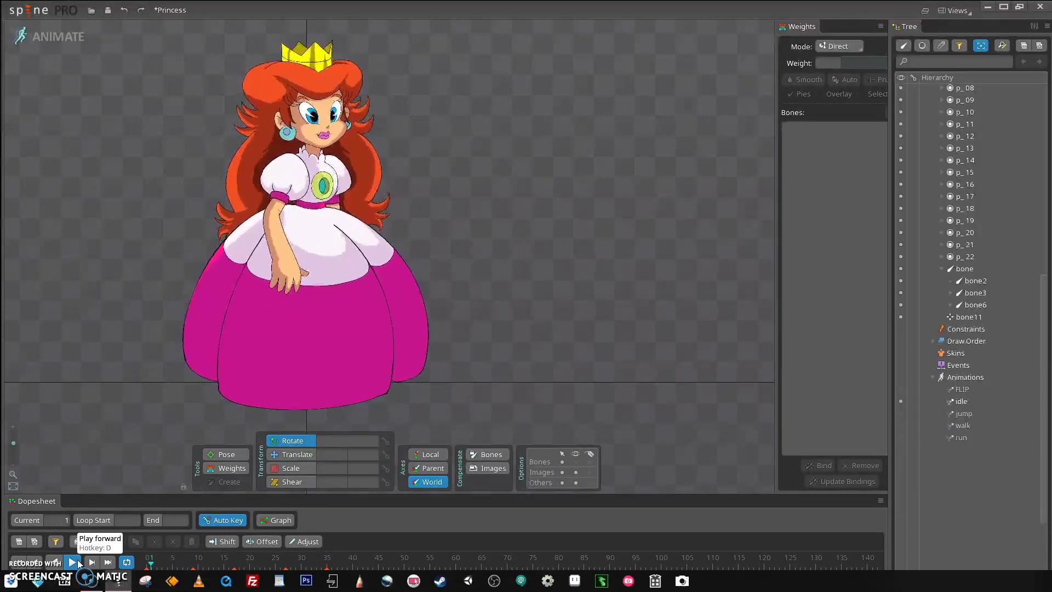
Stop playback and load Luigi from Recent Projects, discarding the princess's changes.
click(88, 558)
click(88, 559)
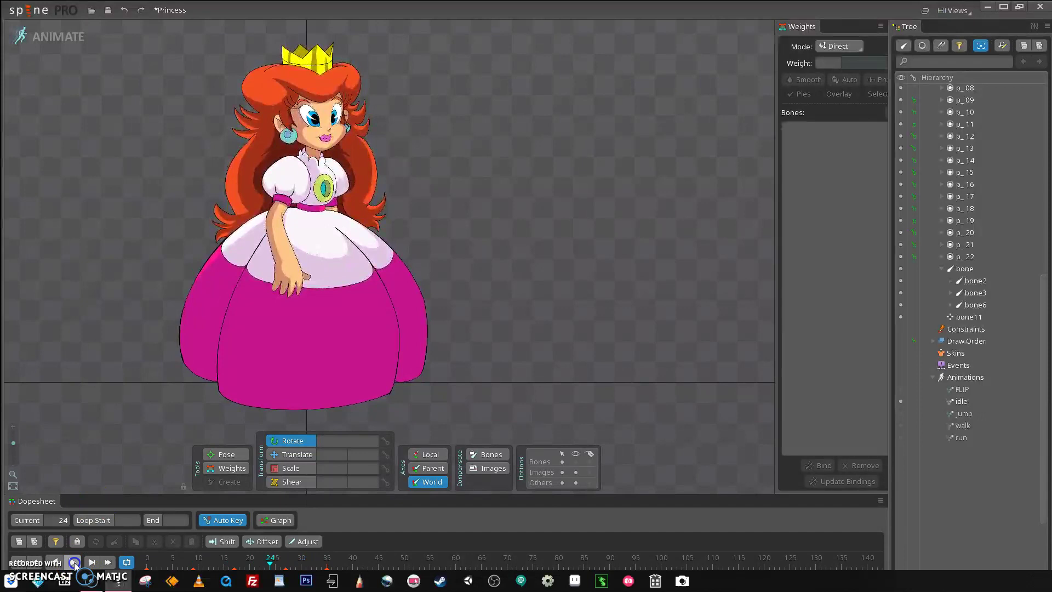
click(27, 10)
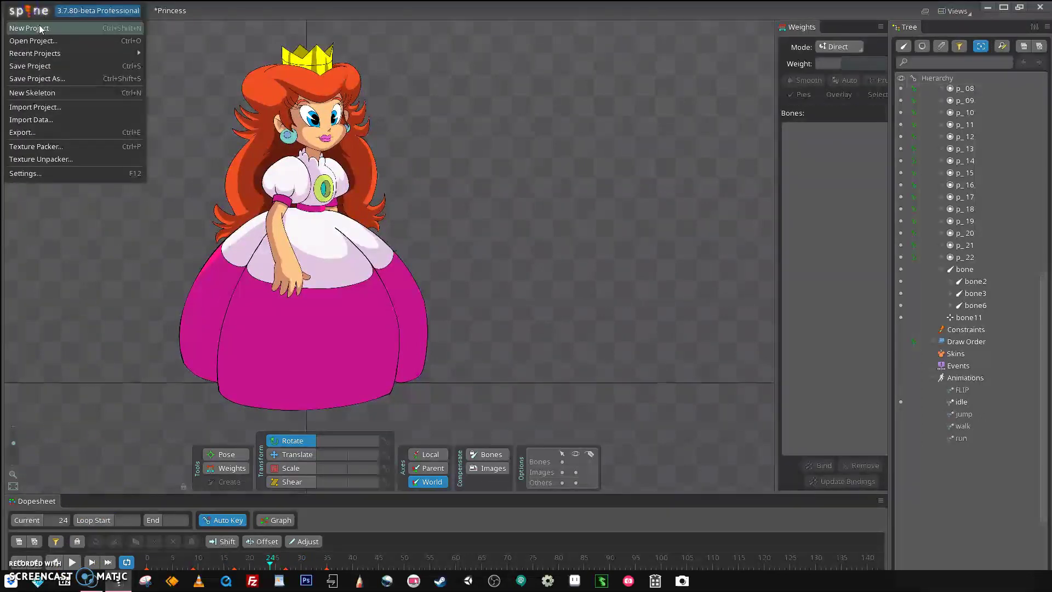
click(66, 52)
click(172, 65)
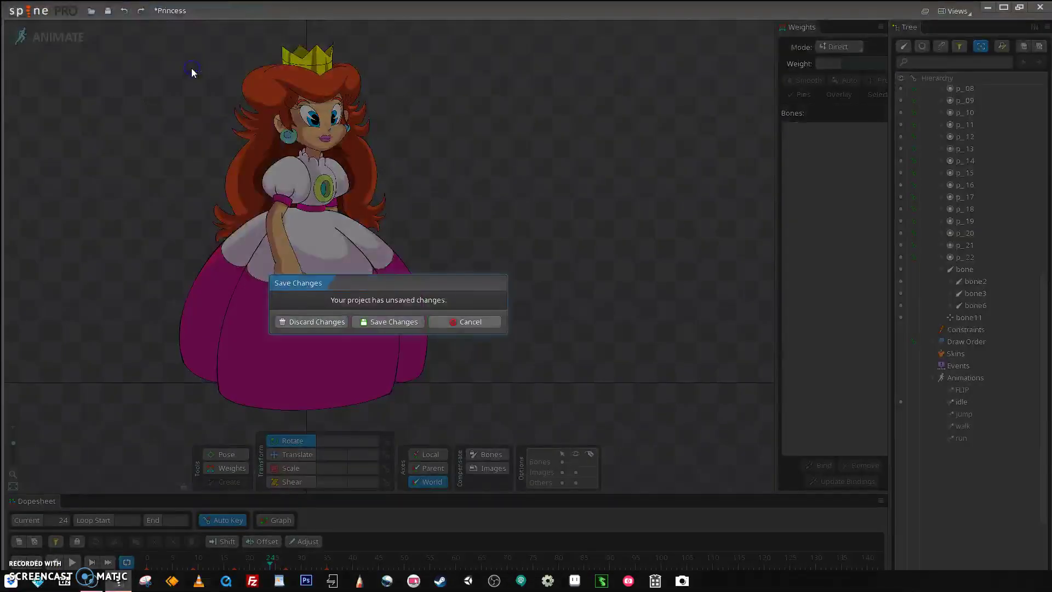
click(330, 326)
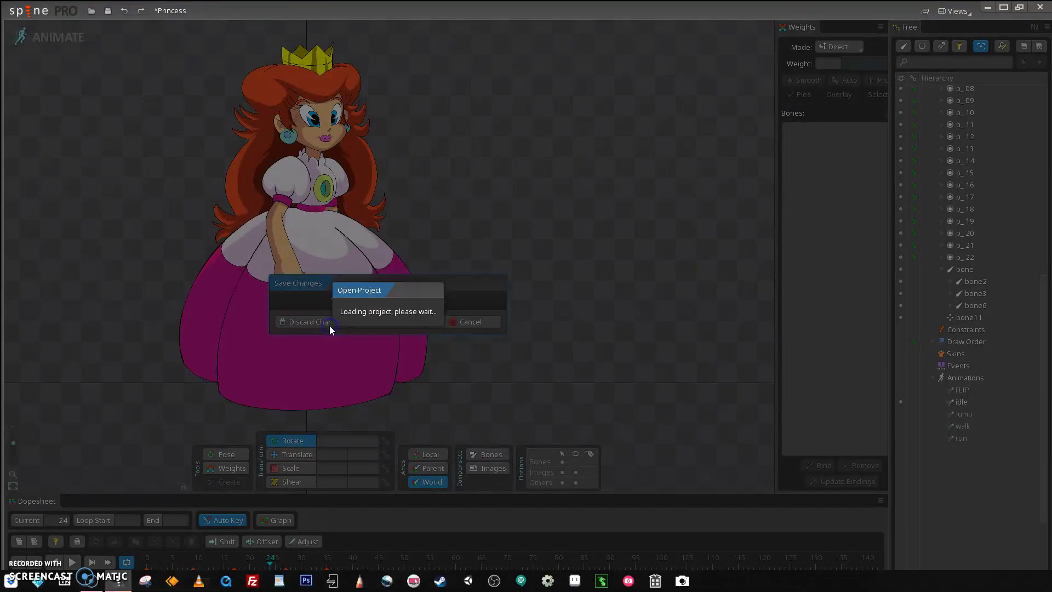
scroll(390, 358, up, 3)
scroll(388, 355, up, 2)
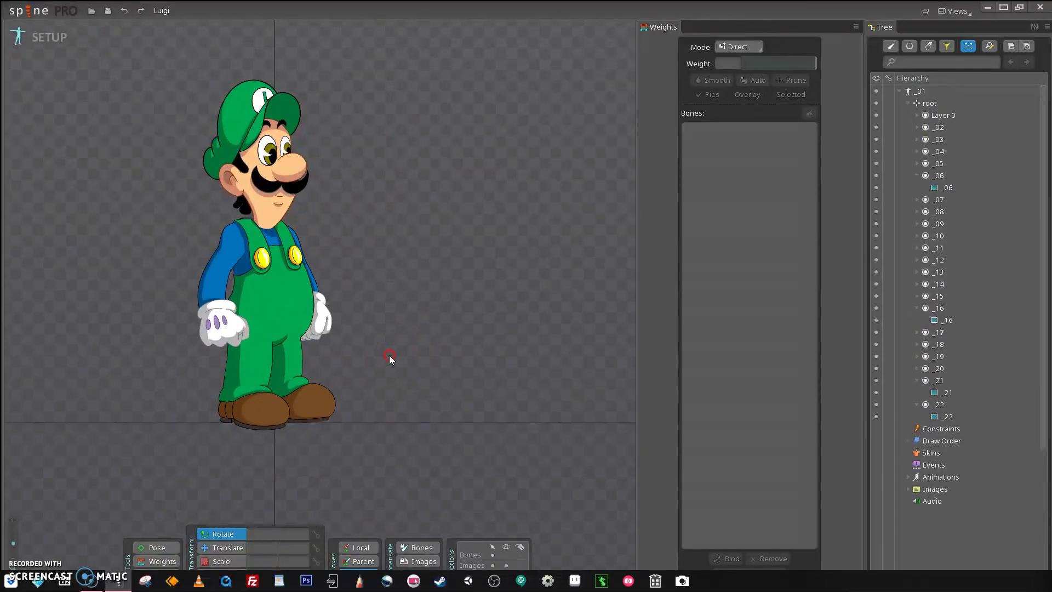
drag(389, 355, 458, 388)
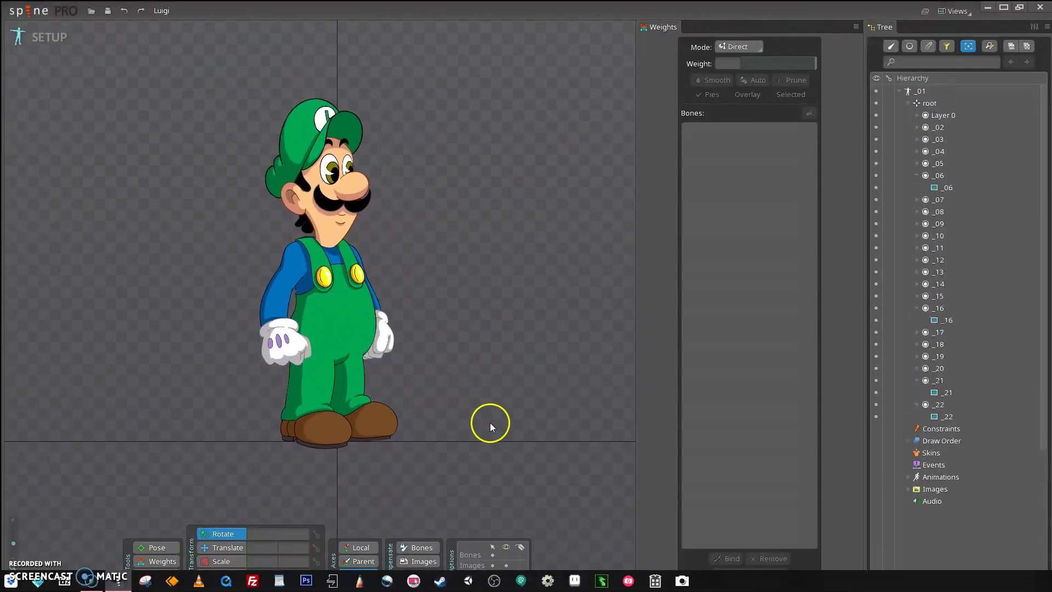